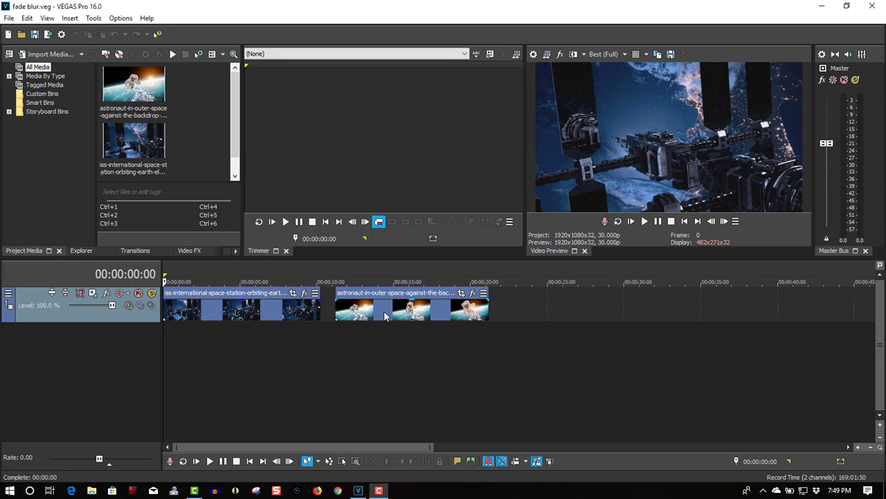
- Overlap the astronaut clip onto the space station clip and apply Gaussian Blur's Extreme Blur preset to it
{"action": "left_click_drag", "start_coordinate": [386, 316], "coordinate": [336, 322]}
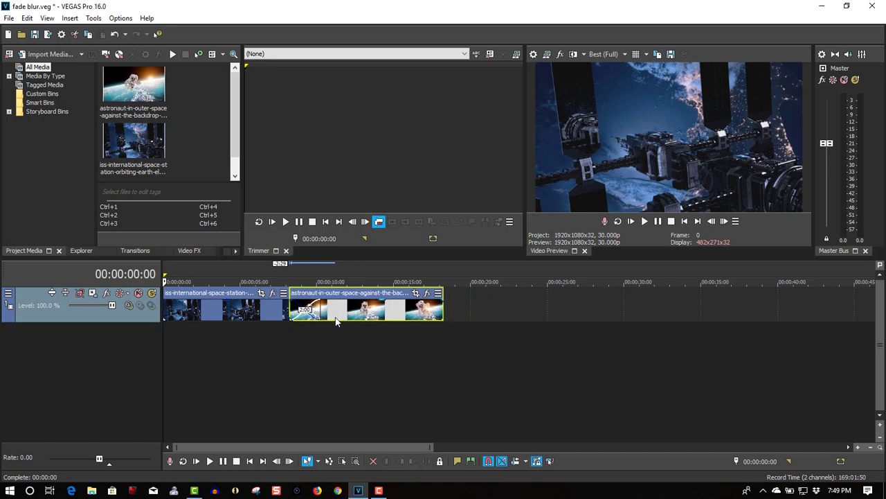
{"action": "left_click", "coordinate": [192, 253]}
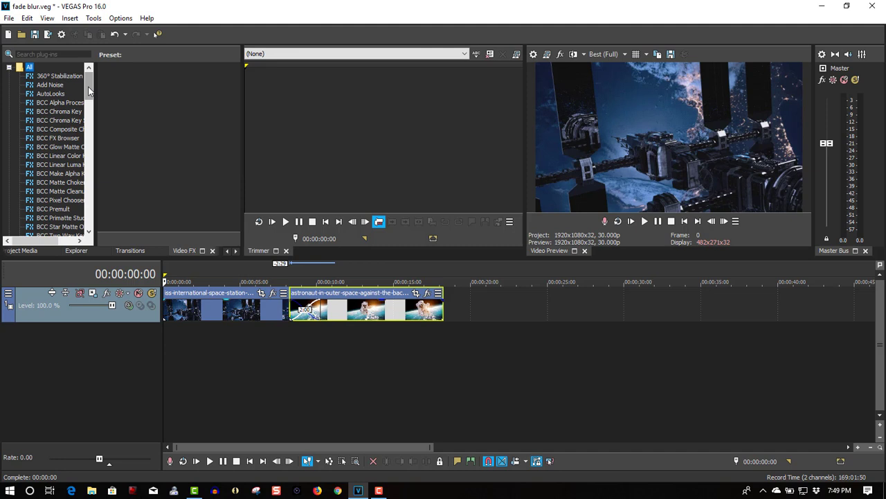
{"action": "left_click_drag", "start_coordinate": [89, 90], "coordinate": [95, 119]}
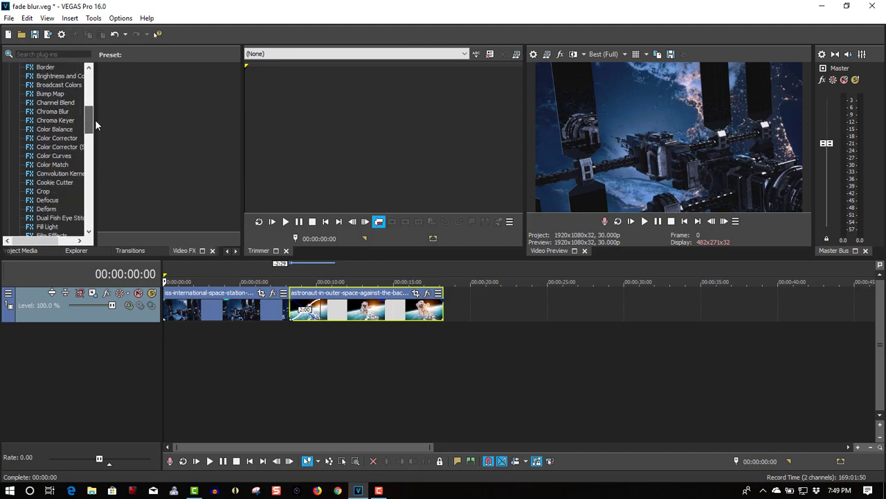
{"action": "scroll", "coordinate": [95, 122], "scroll_direction": "down", "scroll_amount": 1}
{"action": "scroll", "coordinate": [96, 122], "scroll_direction": "down", "scroll_amount": 1}
{"action": "scroll", "coordinate": [96, 121], "scroll_direction": "down", "scroll_amount": 1}
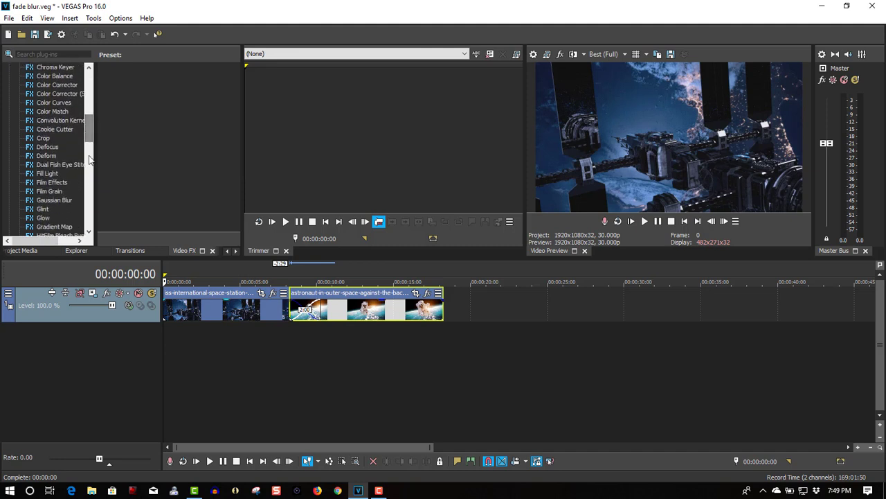
{"action": "left_click", "coordinate": [59, 202]}
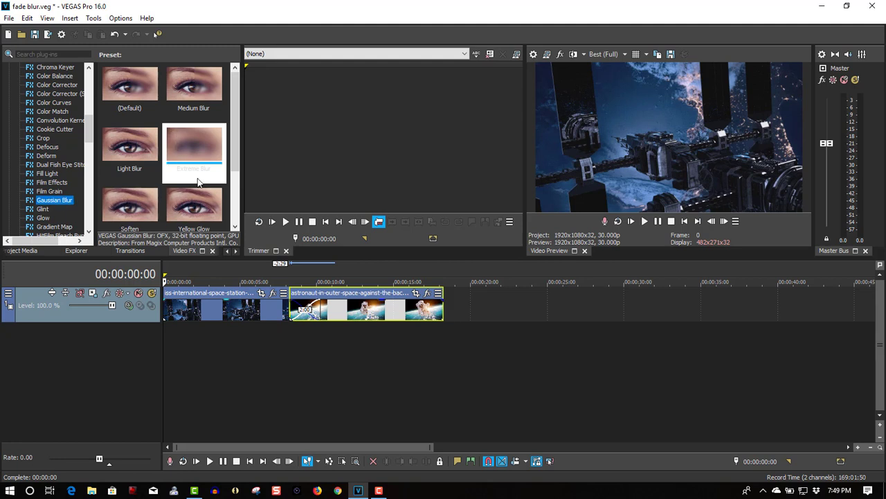
{"action": "left_click", "coordinate": [191, 149]}
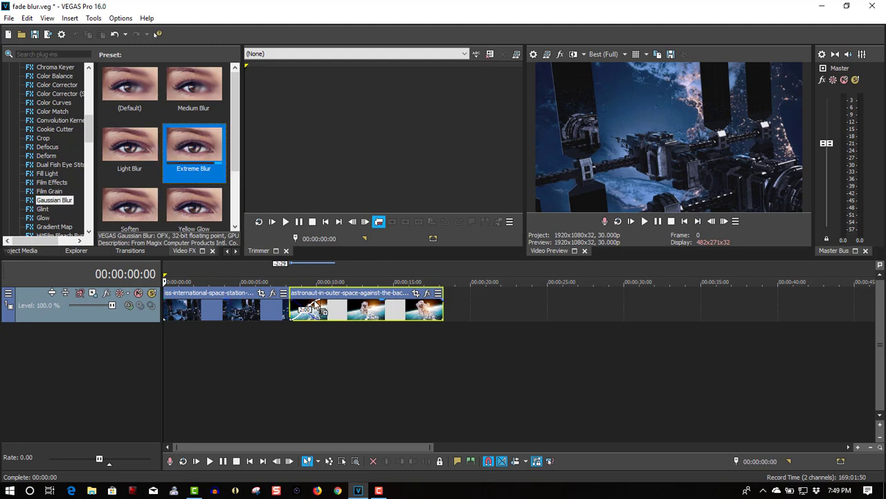
{"action": "left_click_drag", "start_coordinate": [315, 307], "coordinate": [315, 308]}
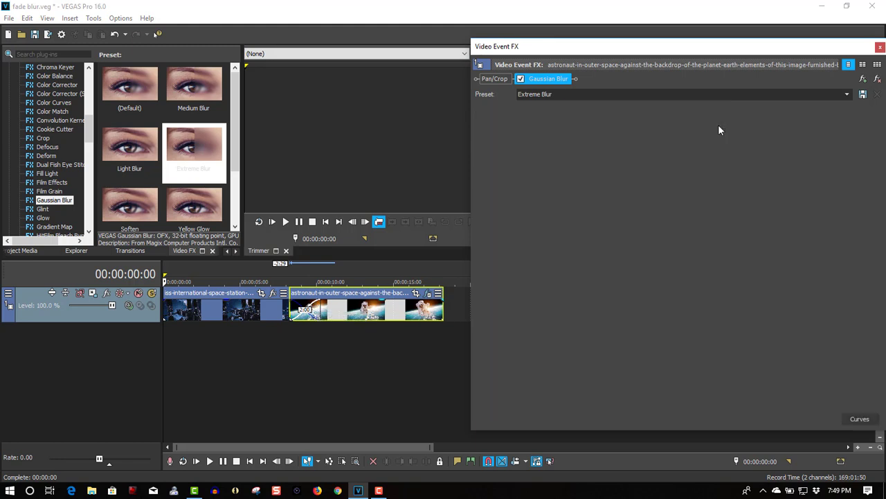
- Animate both horizontal and vertical blur ranges to drop from 0.19 to 0 at 00:00:02:00
{"action": "left_click", "coordinate": [719, 128]}
{"action": "left_click", "coordinate": [719, 144]}
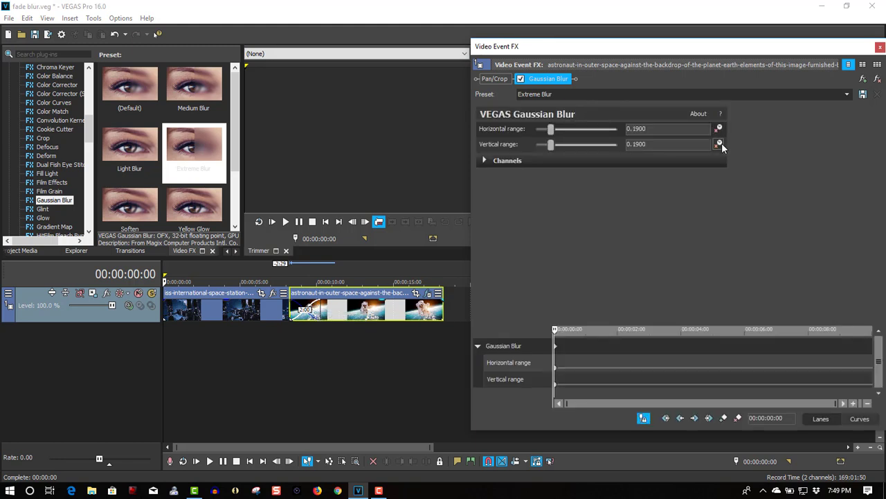
{"action": "left_click", "coordinate": [321, 327]}
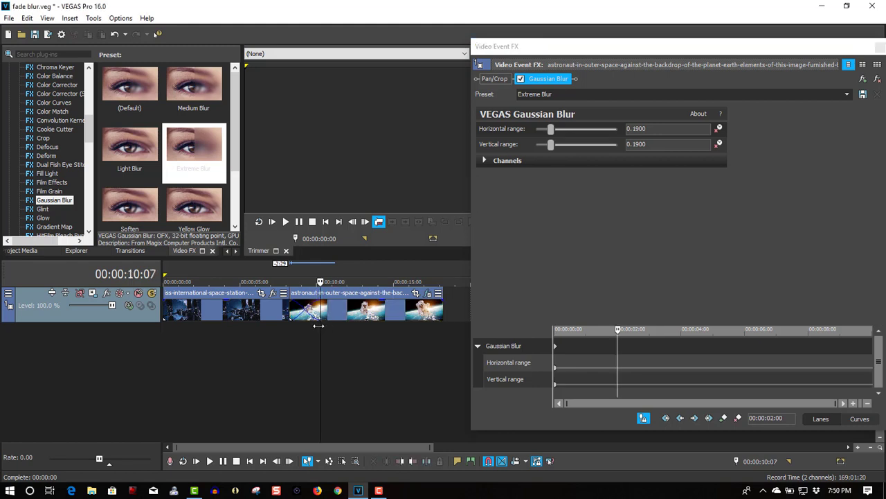
{"action": "mouse_move", "coordinate": [551, 130]}
{"action": "left_mouse_down"}
{"action": "mouse_move", "coordinate": [528, 135]}
{"action": "mouse_move", "coordinate": [534, 152]}
{"action": "left_mouse_up"}
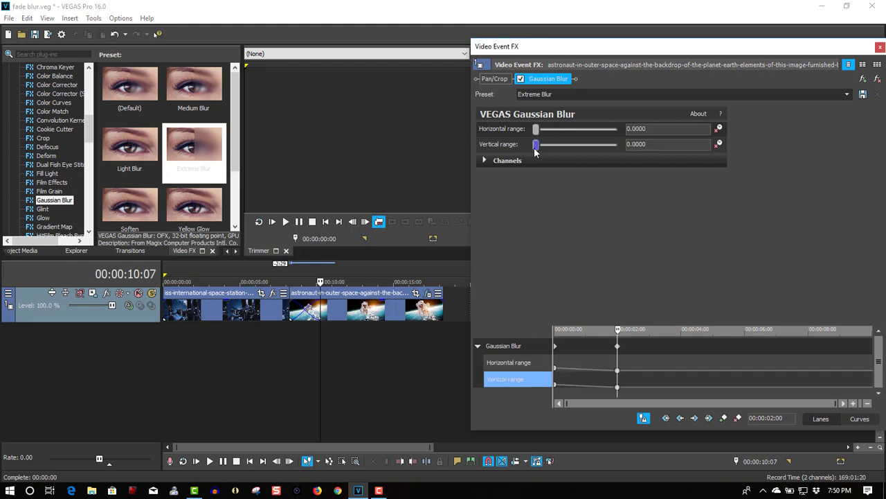
{"action": "left_click", "coordinate": [880, 48]}
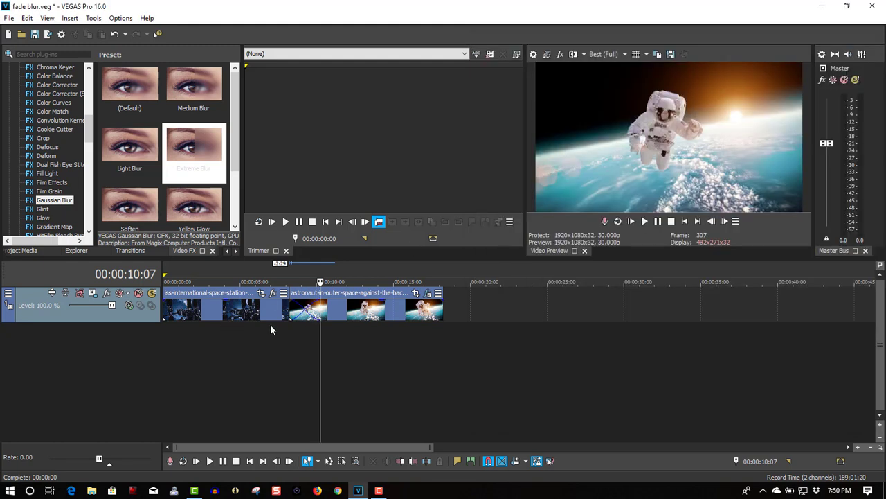
{"action": "left_click", "coordinate": [270, 324]}
{"action": "left_click", "coordinate": [645, 221]}
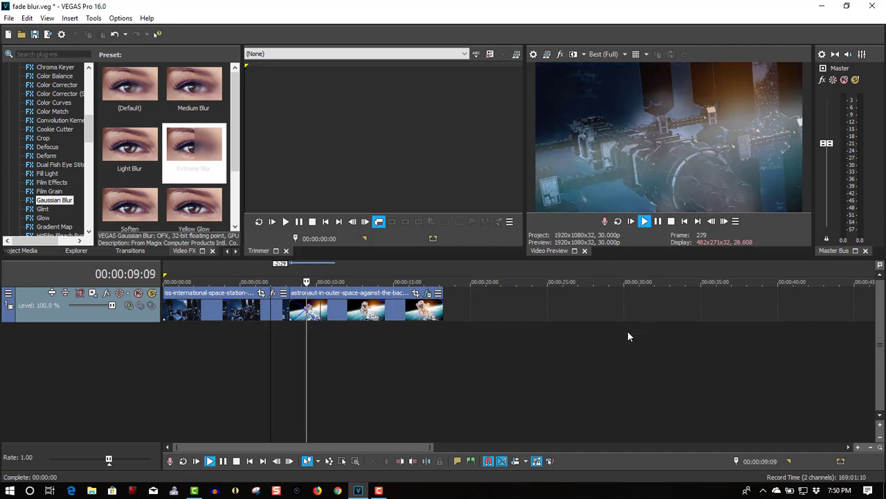
{"action": "left_click", "coordinate": [659, 221]}
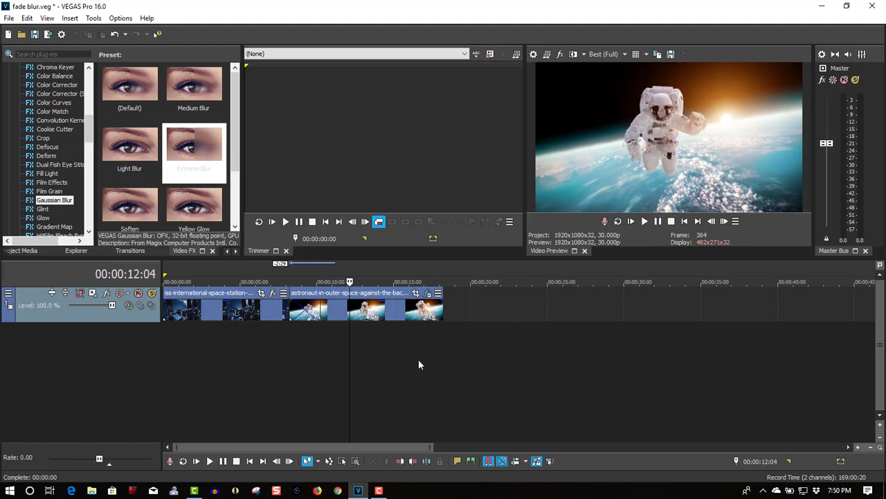
{"action": "left_click", "coordinate": [164, 343]}
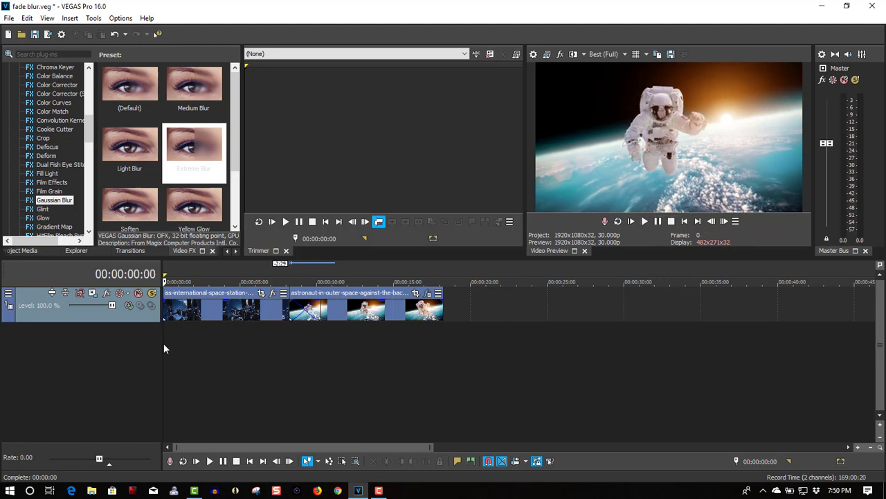
{"action": "left_click", "coordinate": [165, 302]}
- Fade in the space station clip over about two seconds and apply the Extreme Blur preset
{"action": "left_click_drag", "start_coordinate": [165, 303], "coordinate": [196, 306]}
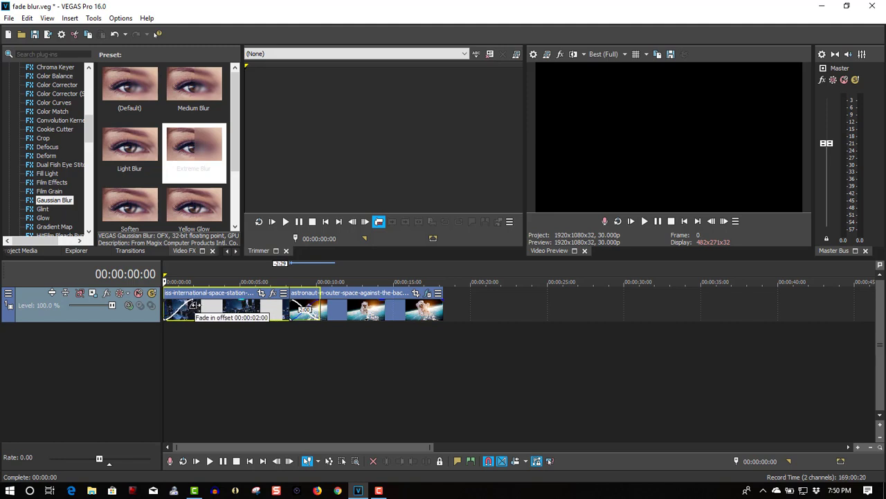
{"action": "left_click_drag", "start_coordinate": [200, 149], "coordinate": [197, 212]}
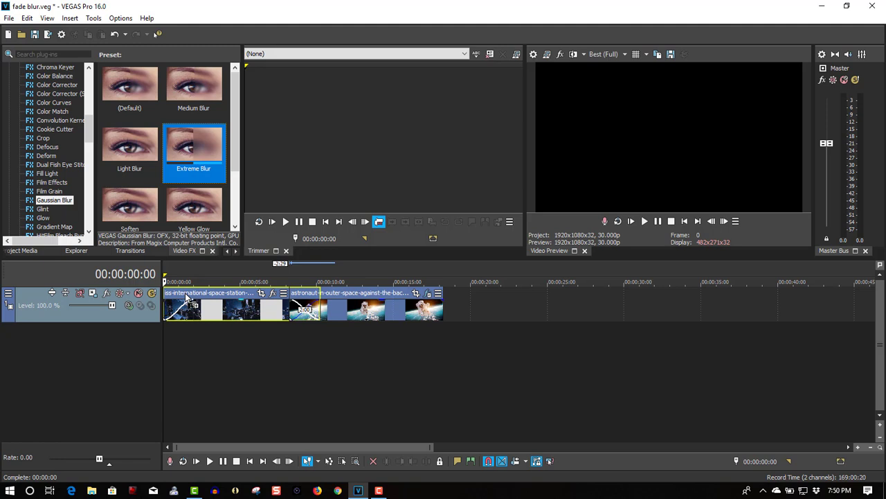
{"action": "left_click_drag", "start_coordinate": [185, 305], "coordinate": [186, 305]}
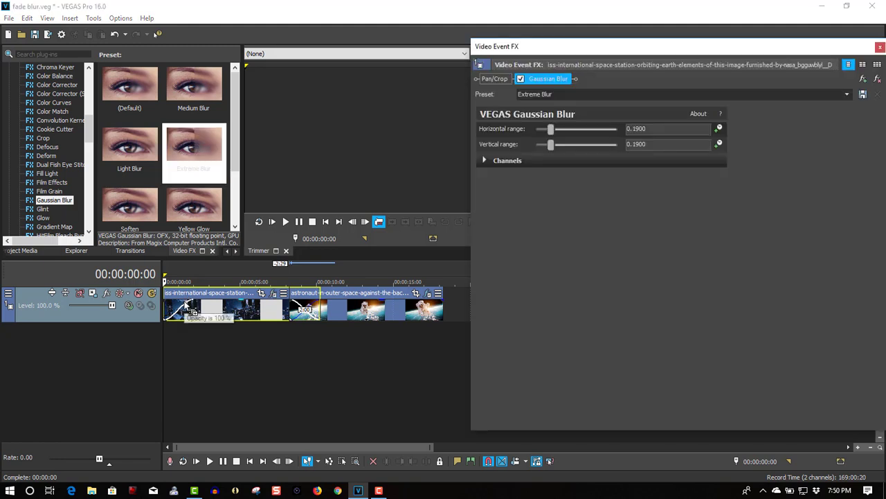
- Animate the clip's vertical blur range down to 0 at 00:00:02:01
{"action": "left_click", "coordinate": [719, 143]}
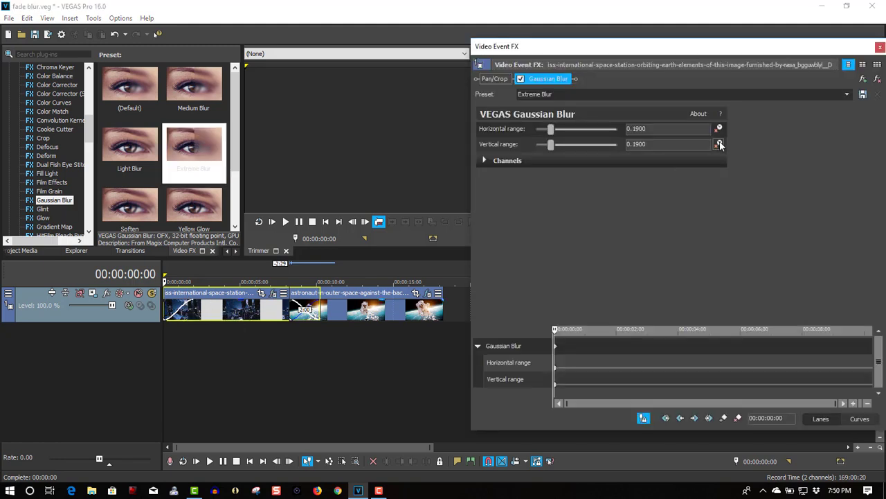
{"action": "left_click", "coordinate": [194, 330]}
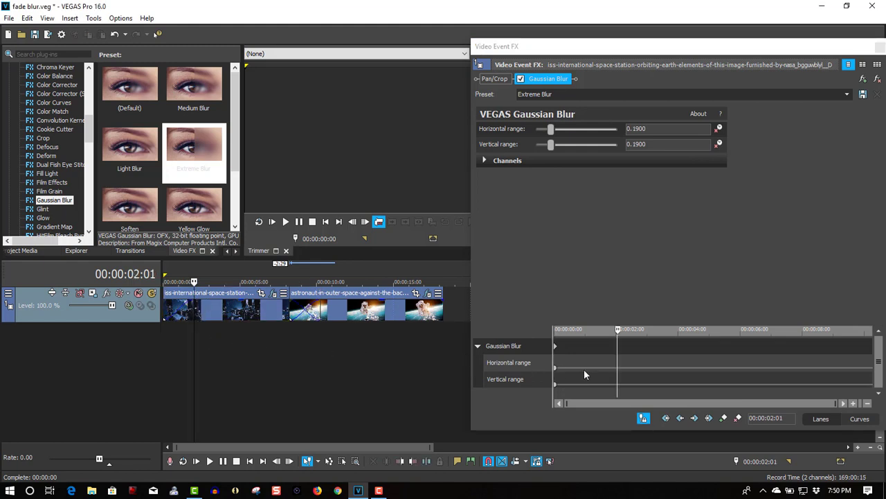
{"action": "left_click_drag", "start_coordinate": [551, 146], "coordinate": [518, 147]}
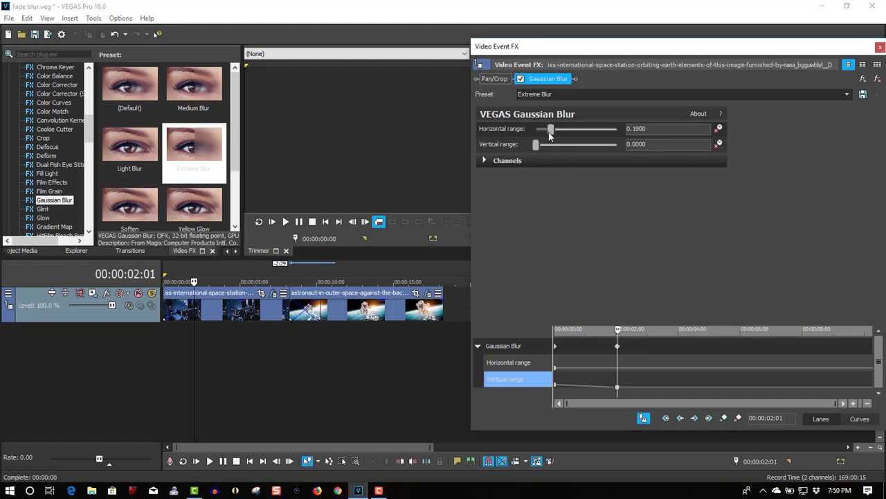
{"action": "left_click", "coordinate": [880, 46]}
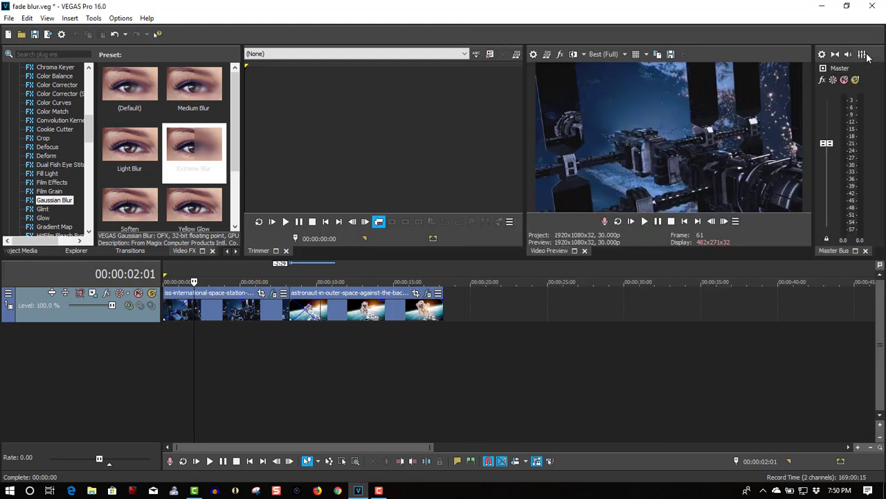
- Play the project's opening from the start and pause to check the blur
{"action": "left_click", "coordinate": [684, 221]}
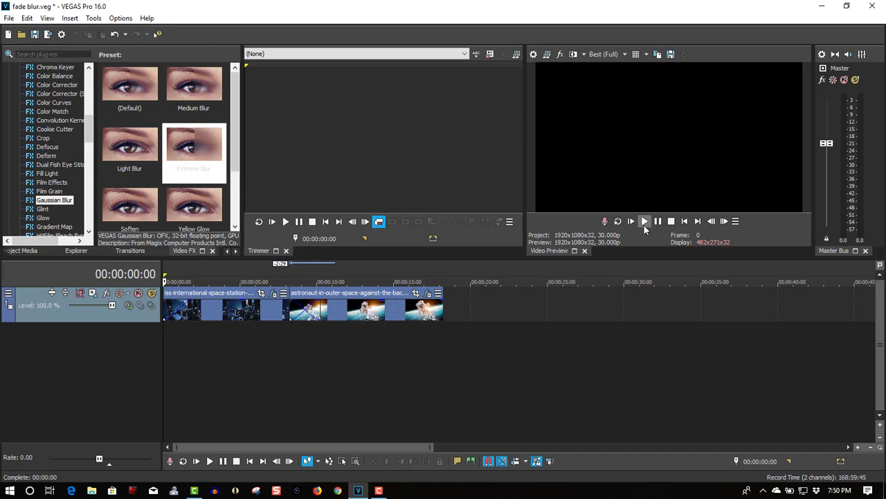
{"action": "left_click", "coordinate": [645, 221]}
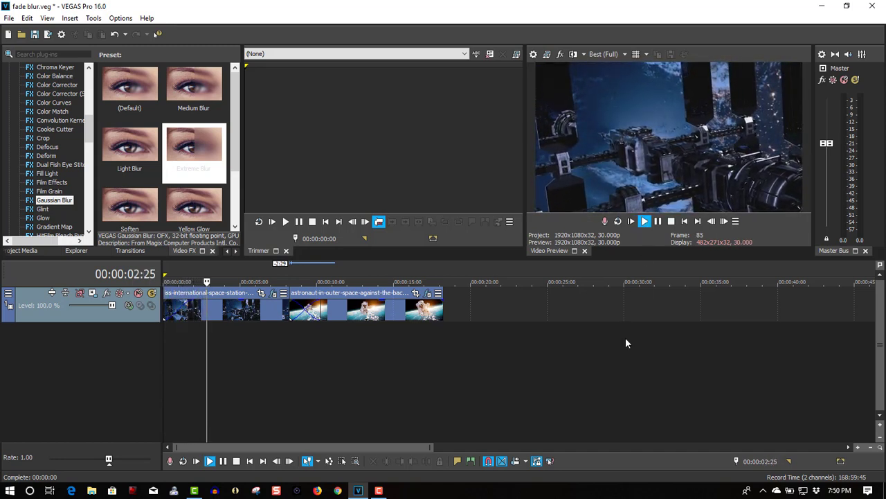
{"action": "left_click", "coordinate": [658, 222]}
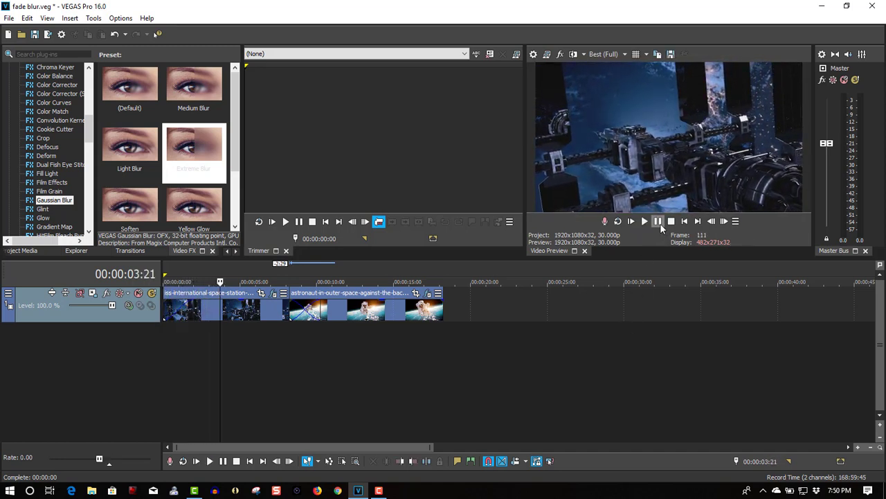
- Fade out the astronaut clip and keyframe its blur from 0 at eight seconds to Extreme Blur at 10:00
{"action": "left_click", "coordinate": [442, 300]}
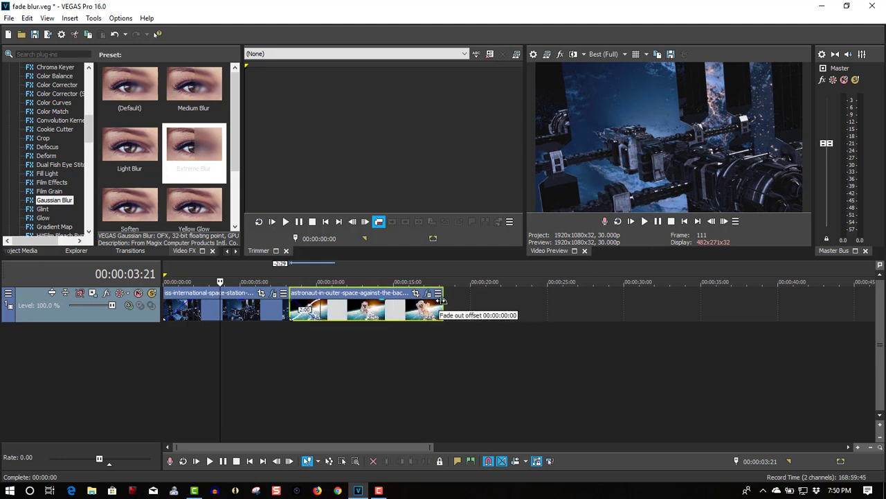
{"action": "left_click_drag", "start_coordinate": [441, 300], "coordinate": [411, 306]}
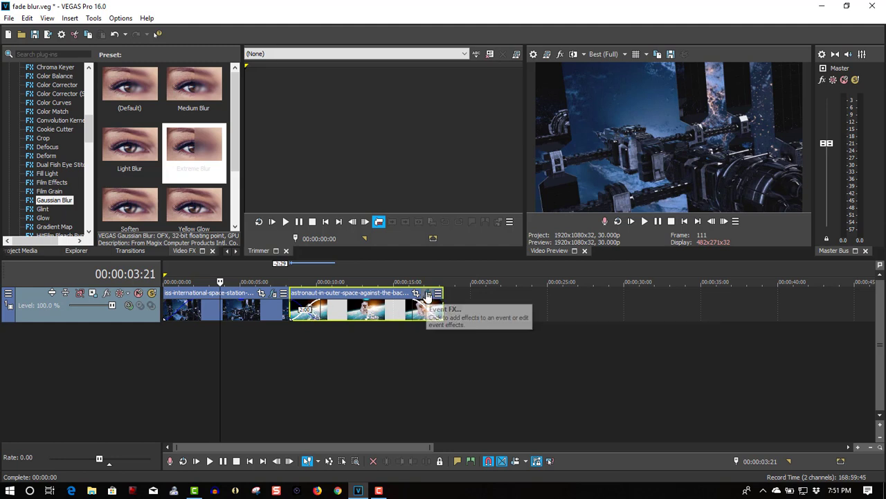
{"action": "left_click", "coordinate": [427, 295]}
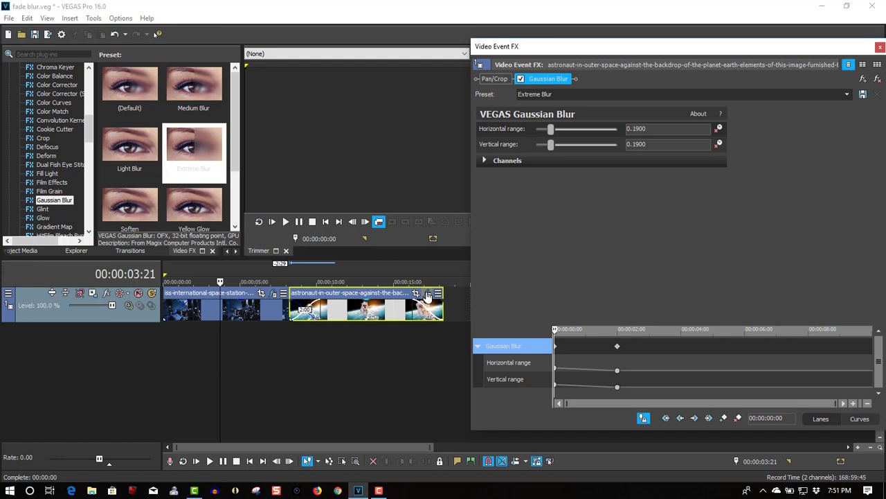
{"action": "left_click", "coordinate": [414, 336]}
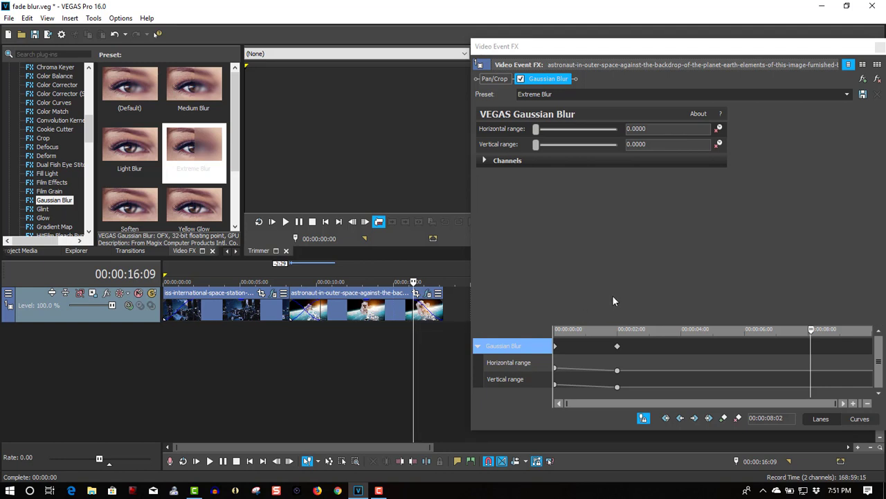
{"action": "left_click", "coordinate": [724, 418]}
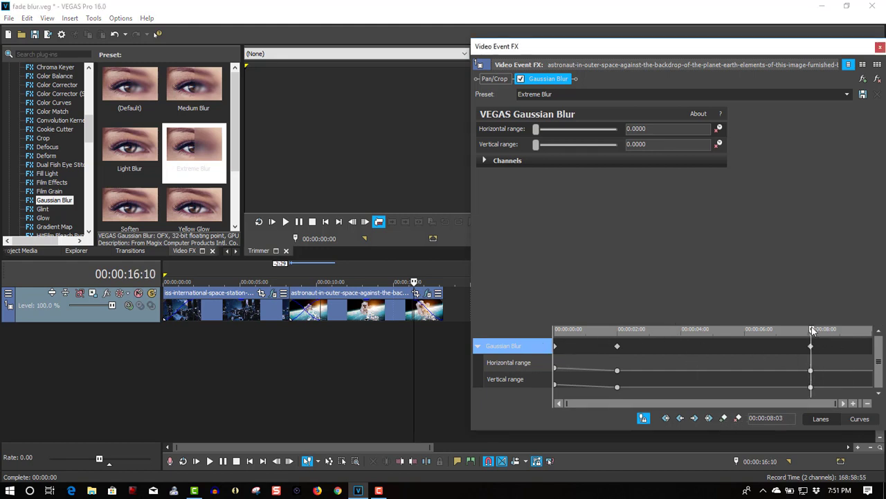
{"action": "left_click_drag", "start_coordinate": [813, 332], "coordinate": [875, 335]}
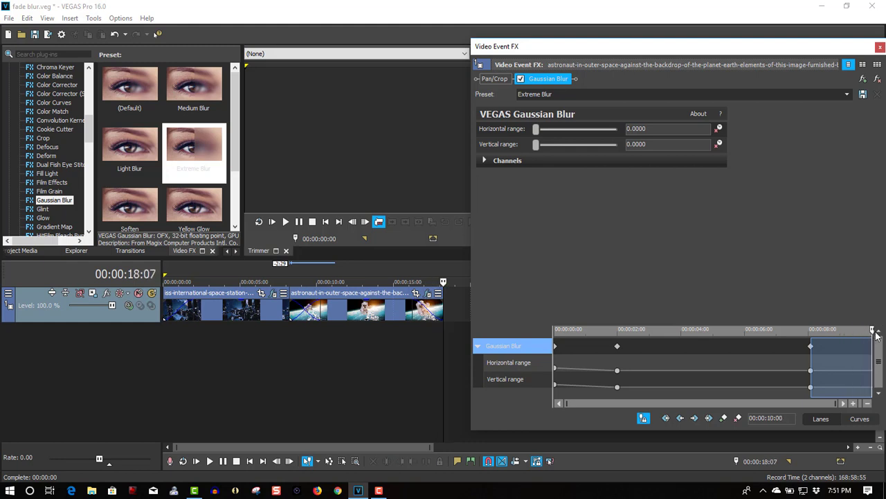
{"action": "left_click", "coordinate": [876, 335]}
{"action": "left_click", "coordinate": [847, 96]}
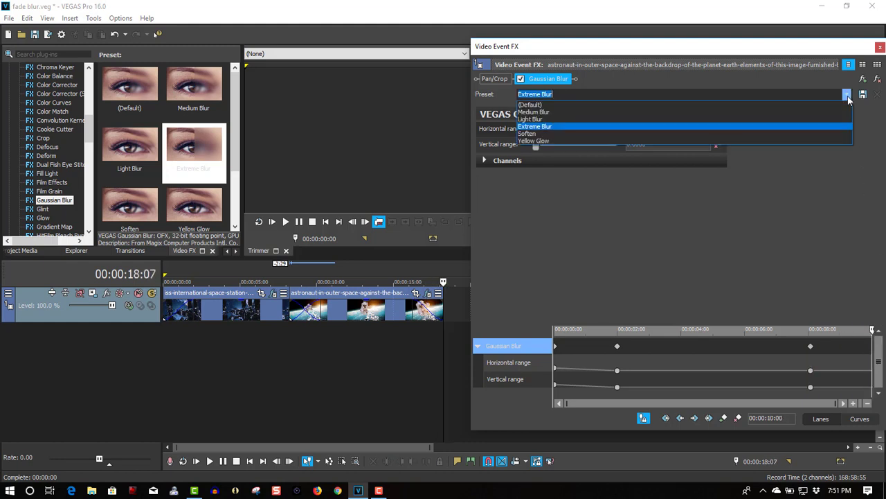
{"action": "left_click", "coordinate": [846, 129]}
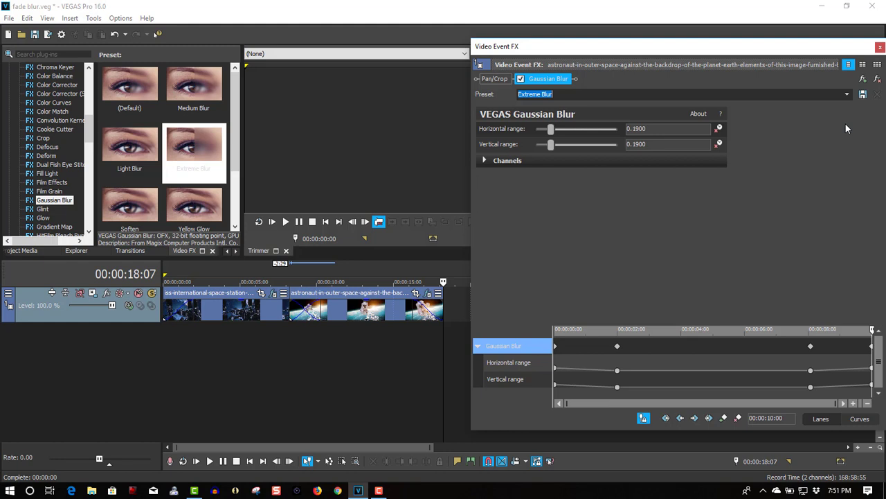
{"action": "left_click", "coordinate": [879, 48]}
{"action": "left_click", "coordinate": [402, 338]}
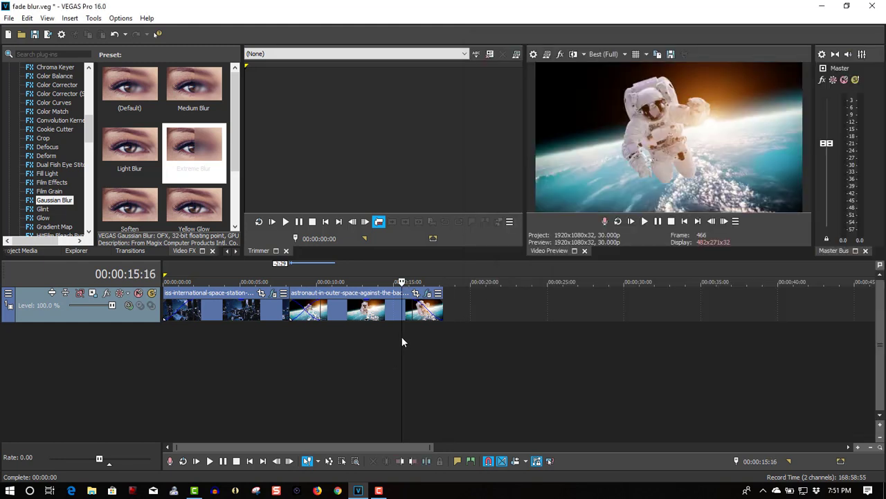
{"action": "left_click", "coordinate": [642, 223]}
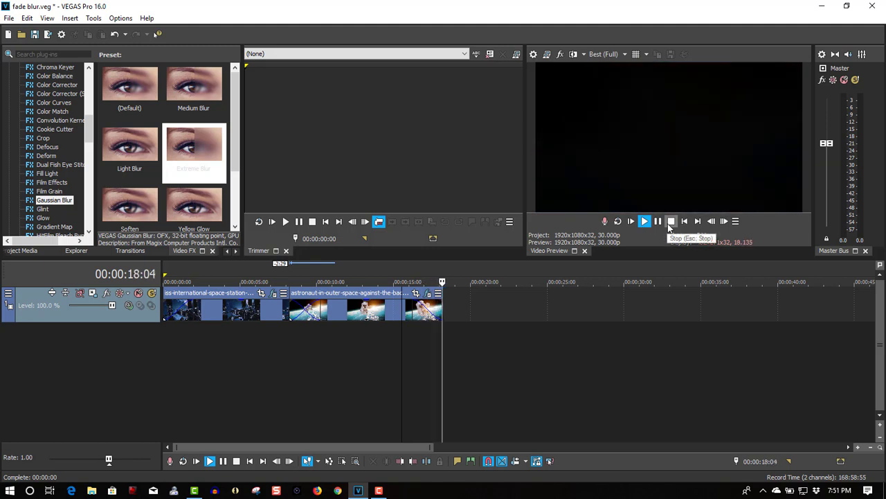
{"action": "left_click", "coordinate": [671, 223]}
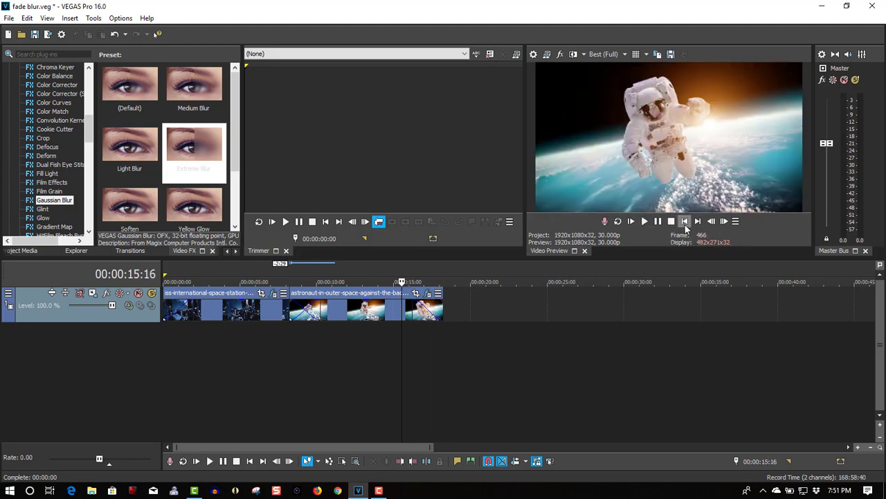
{"action": "left_click", "coordinate": [643, 225]}
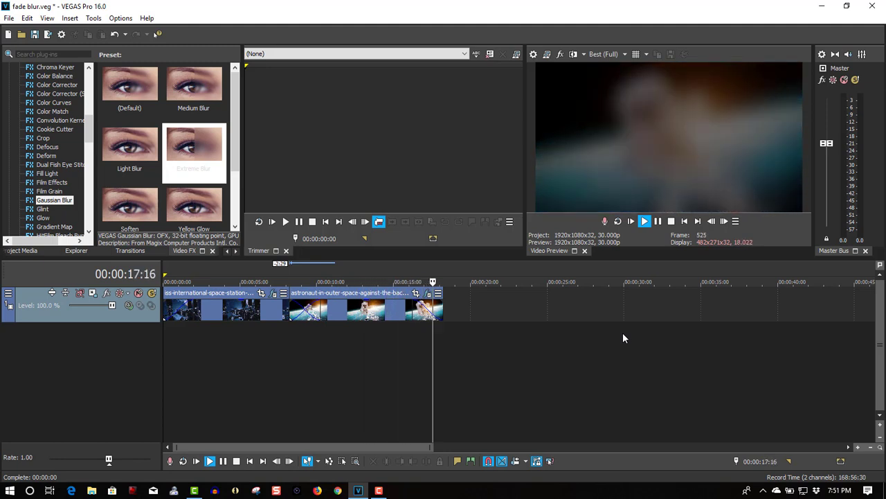
{"action": "left_click", "coordinate": [658, 226]}
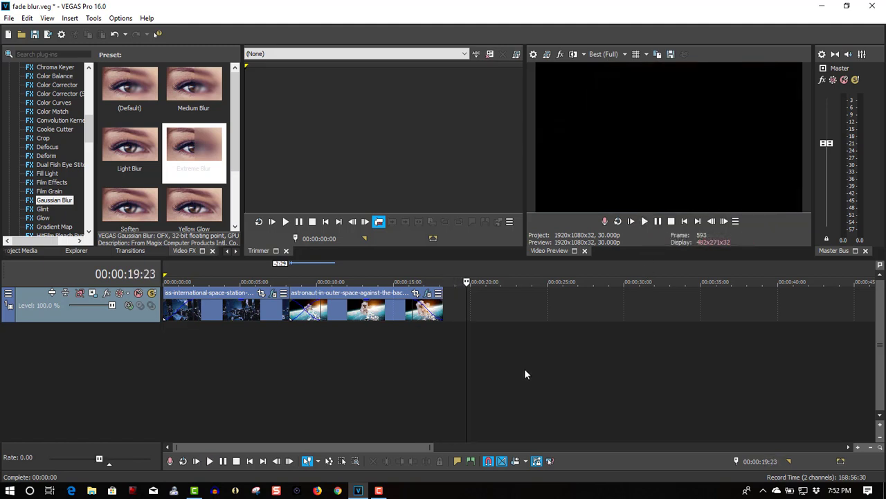